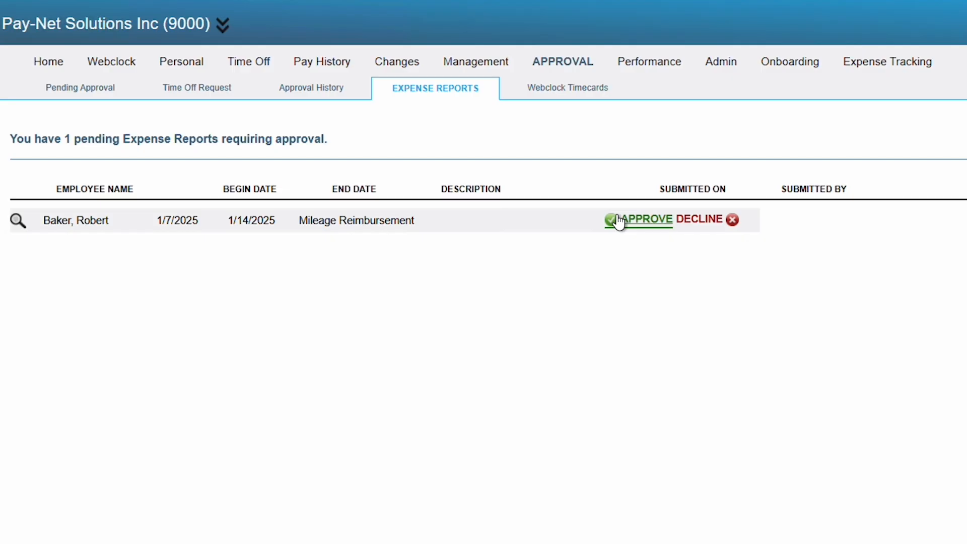
# - Approve the pending Mileage Reimbursement expense report
pyautogui.click(618, 220)
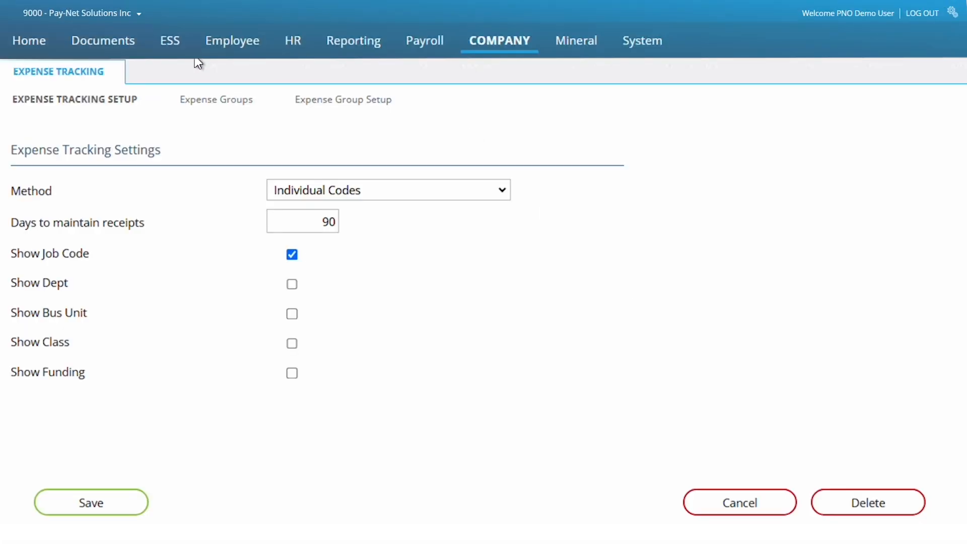
# - Open the Expense Reports entity in the approval configuration of the employee self-service administration
pyautogui.click(169, 46)
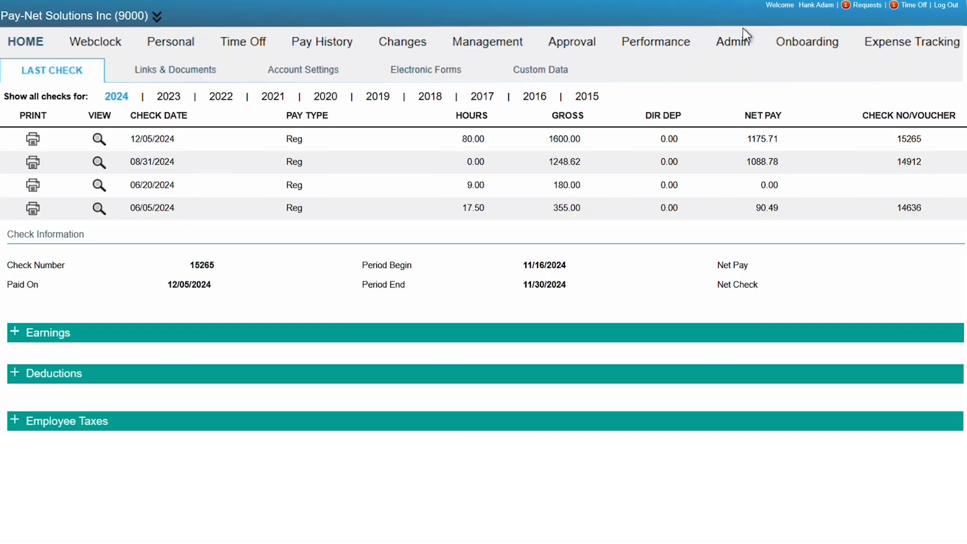
pyautogui.click(744, 50)
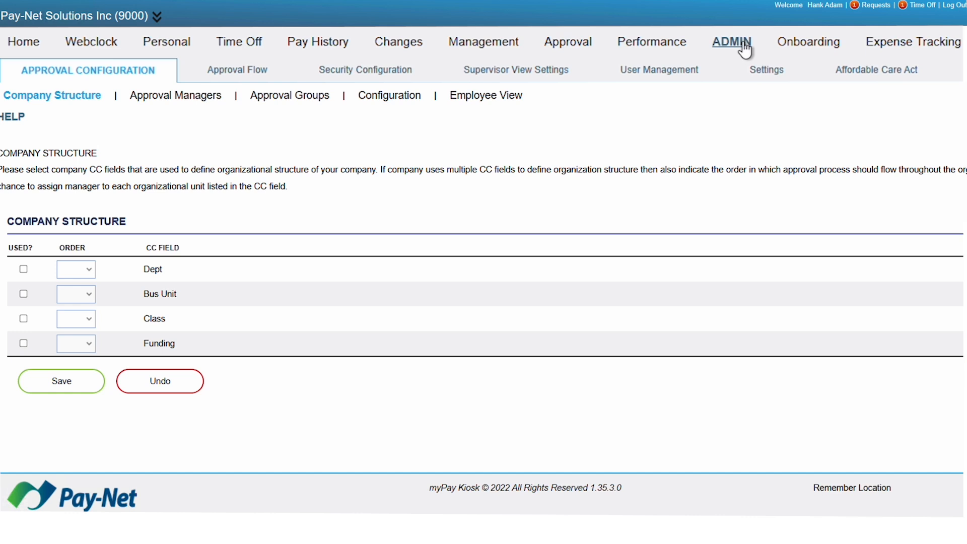
pyautogui.click(400, 97)
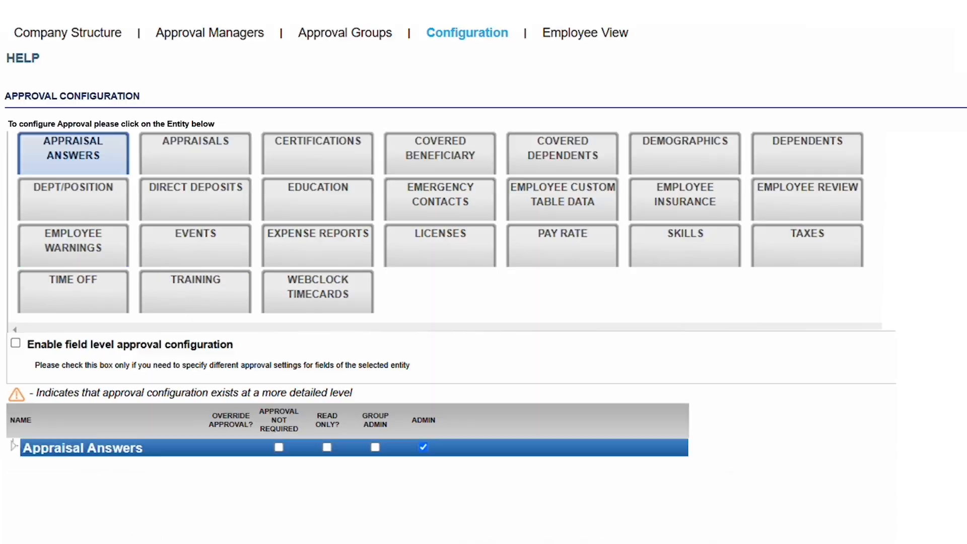
pyautogui.click(330, 240)
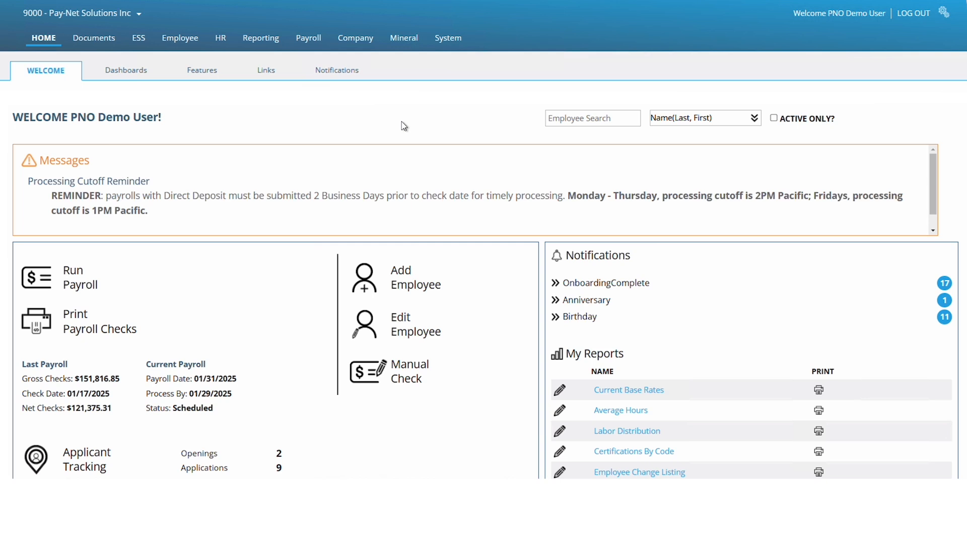
# - Open the company's expense tracking setup, check the Method choices, and set the days to maintain receipts to 180
pyautogui.click(355, 42)
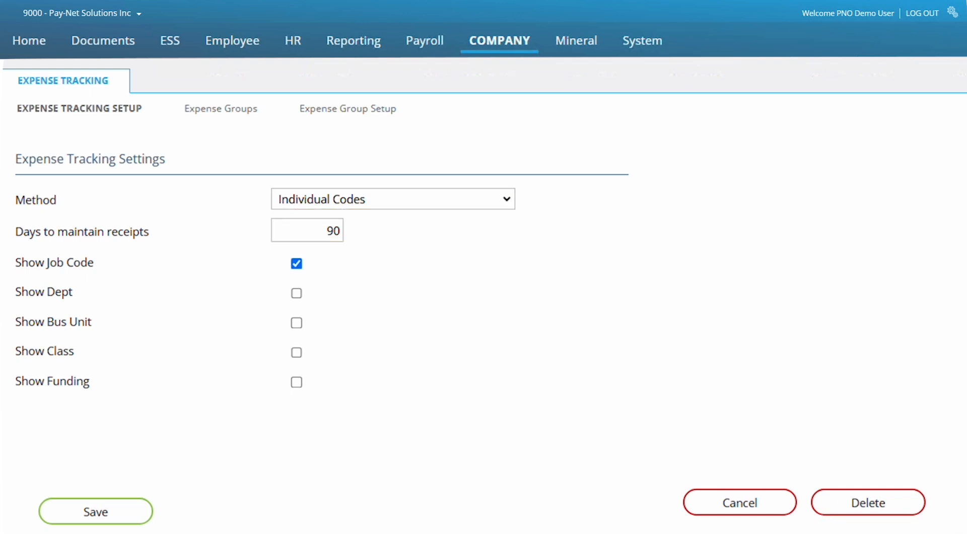
pyautogui.click(488, 202)
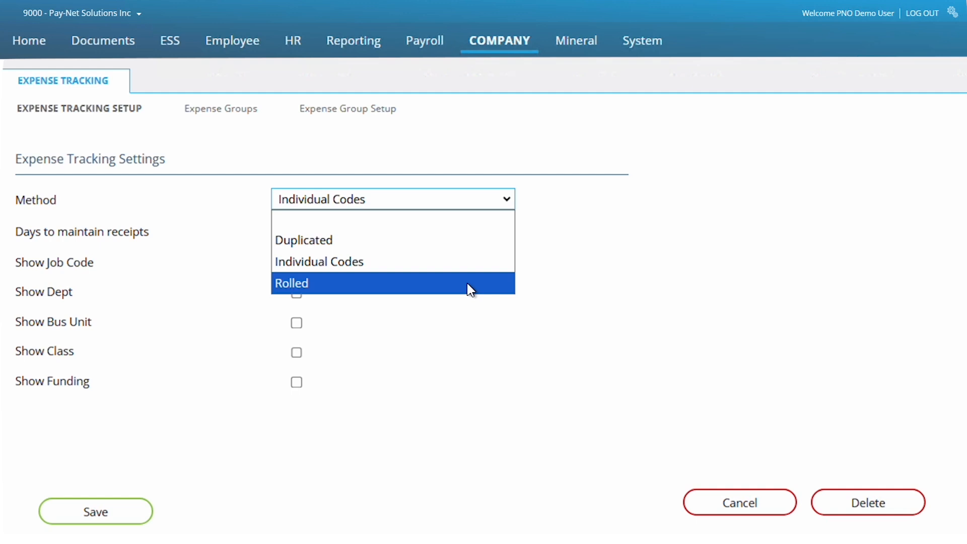
pyautogui.click(547, 287)
pyautogui.click(313, 231)
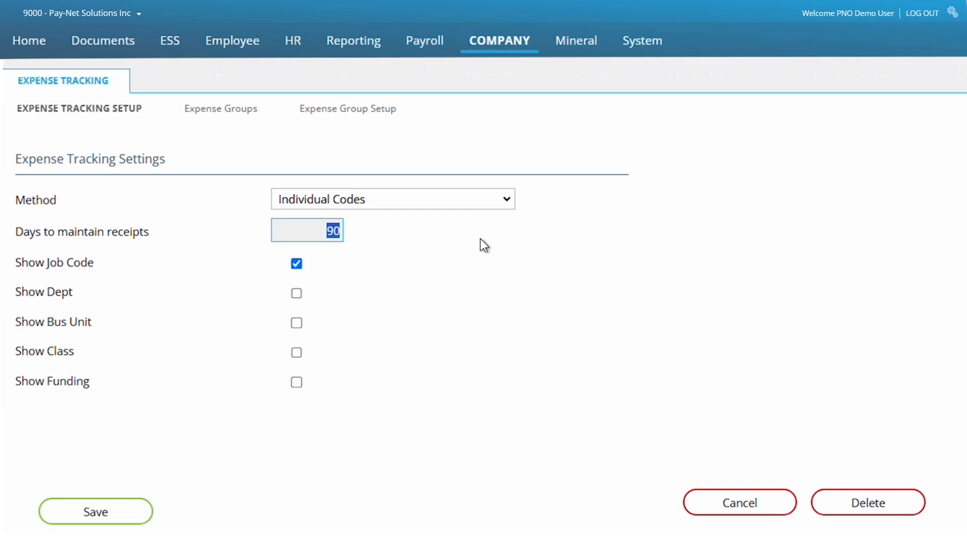
pyautogui.write('180')
pyautogui.press('Tab')
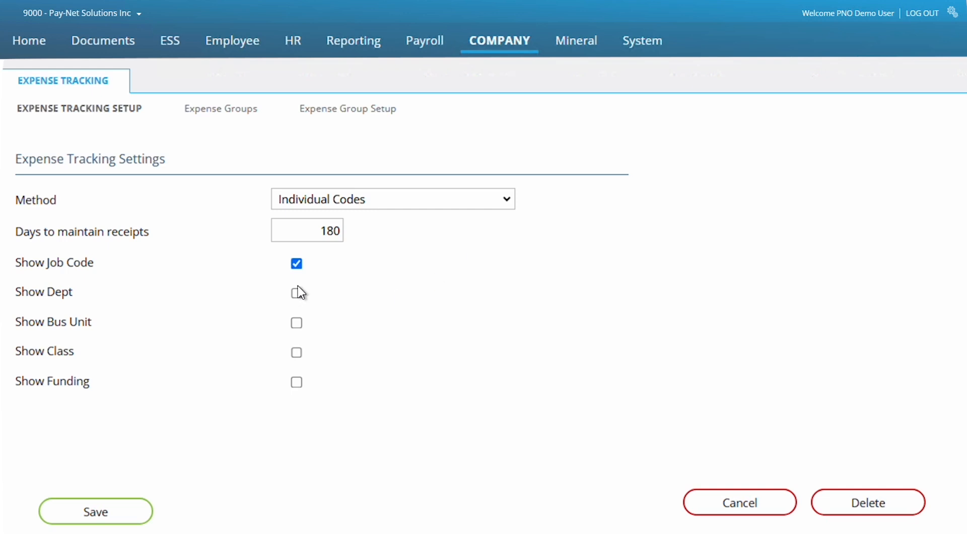
# - Enable the Show Dept option and save the expense tracking settings
pyautogui.click(295, 264)
pyautogui.click(295, 265)
pyautogui.click(297, 293)
pyautogui.click(95, 511)
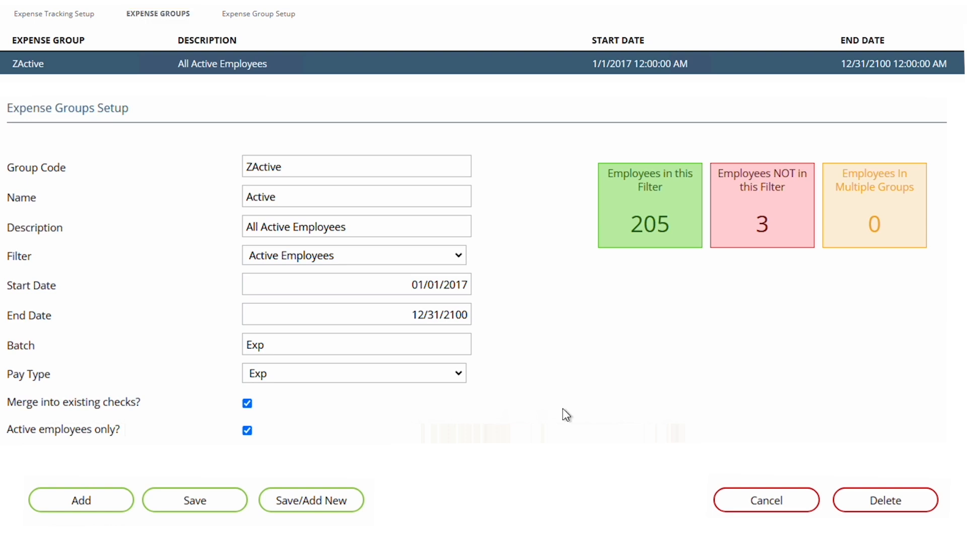
# - Add an expense group with group code Active and both name and description Active Employees
pyautogui.click(95, 509)
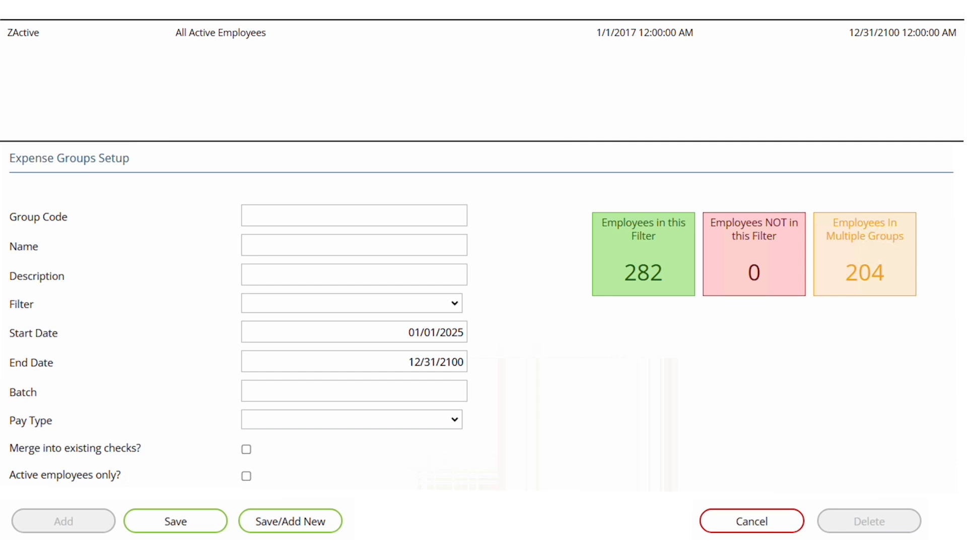
pyautogui.click(289, 218)
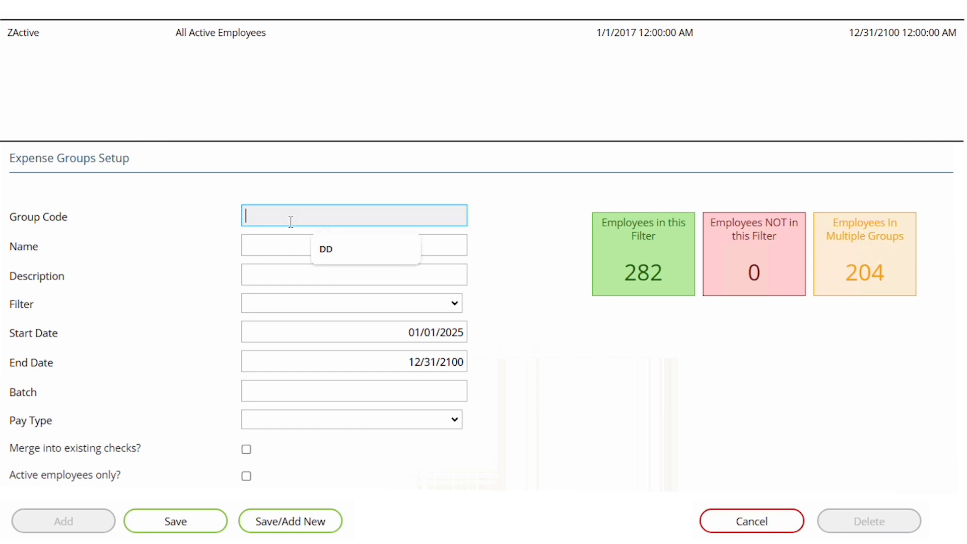
pyautogui.write('Active')
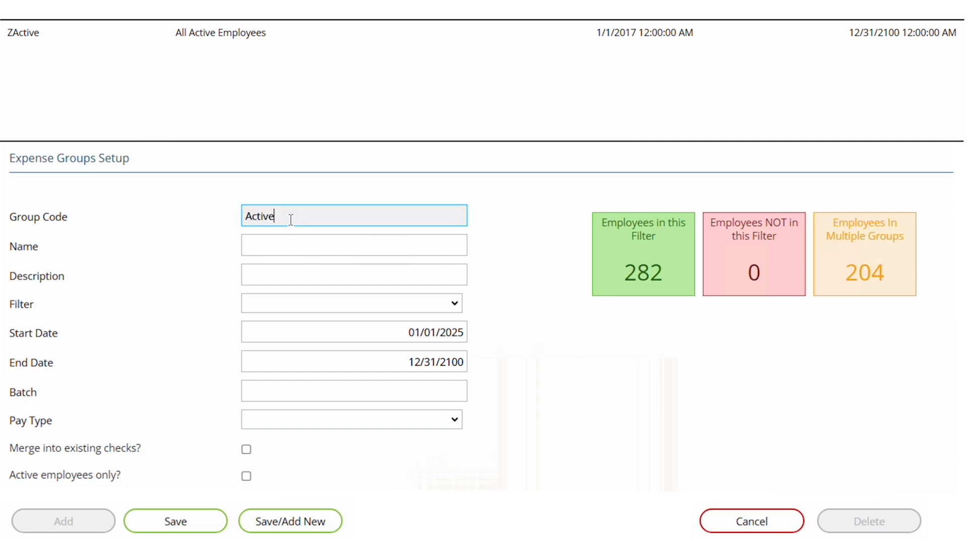
pyautogui.click(367, 249)
pyautogui.write('Acti')
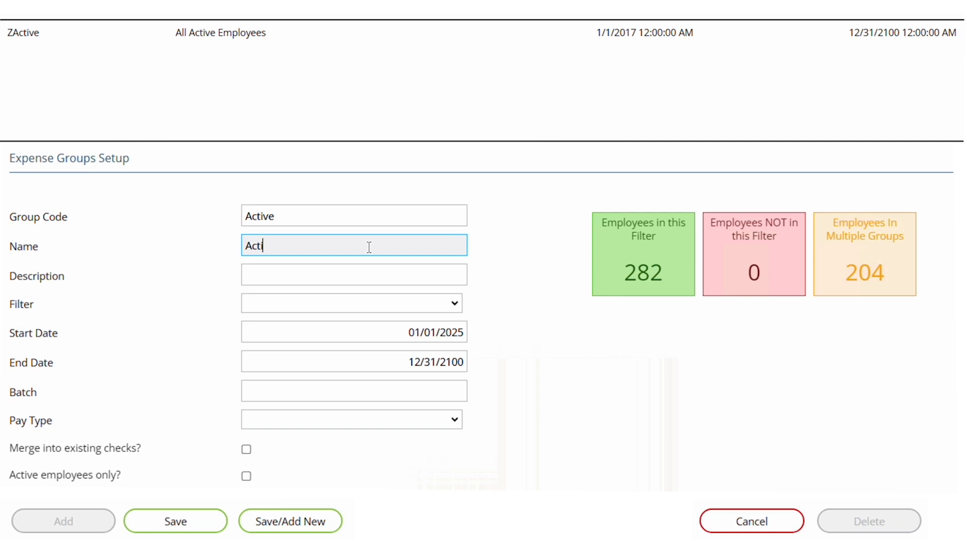
pyautogui.write('ve Employees')
pyautogui.click(380, 277)
pyautogui.write('Act')
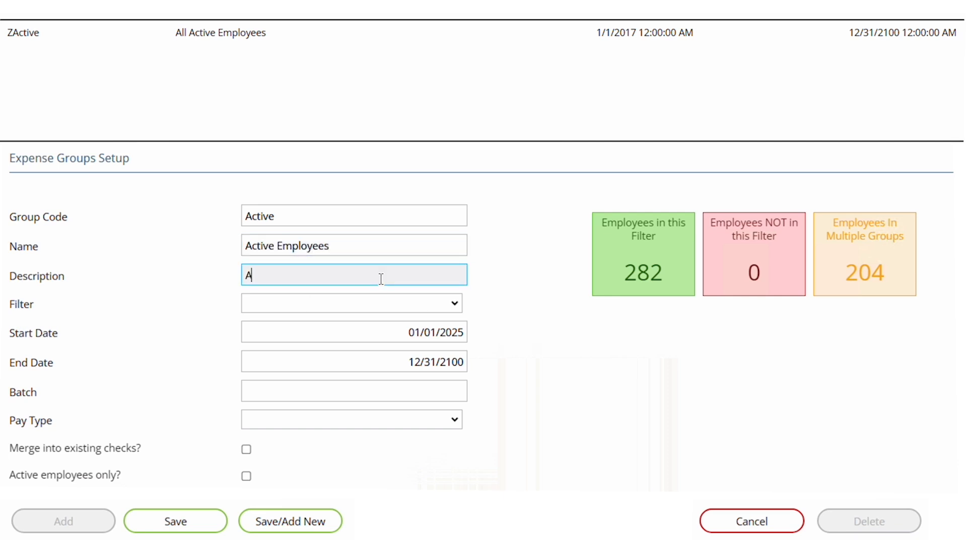
pyautogui.write('ive Employees')
# - Set the new group's filter to Active Employees, its batch to W and its pay type to Regular
pyautogui.click(458, 304)
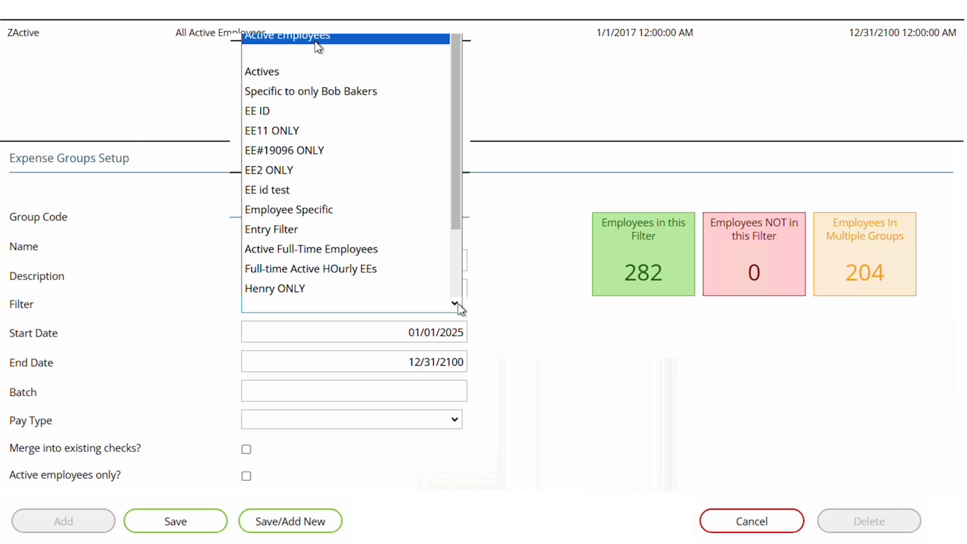
pyautogui.click(316, 41)
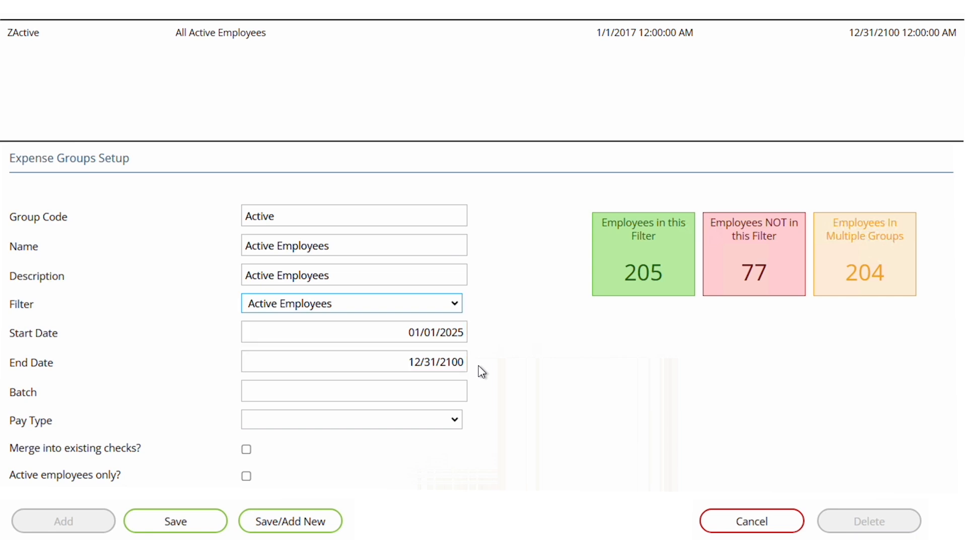
pyautogui.click(459, 389)
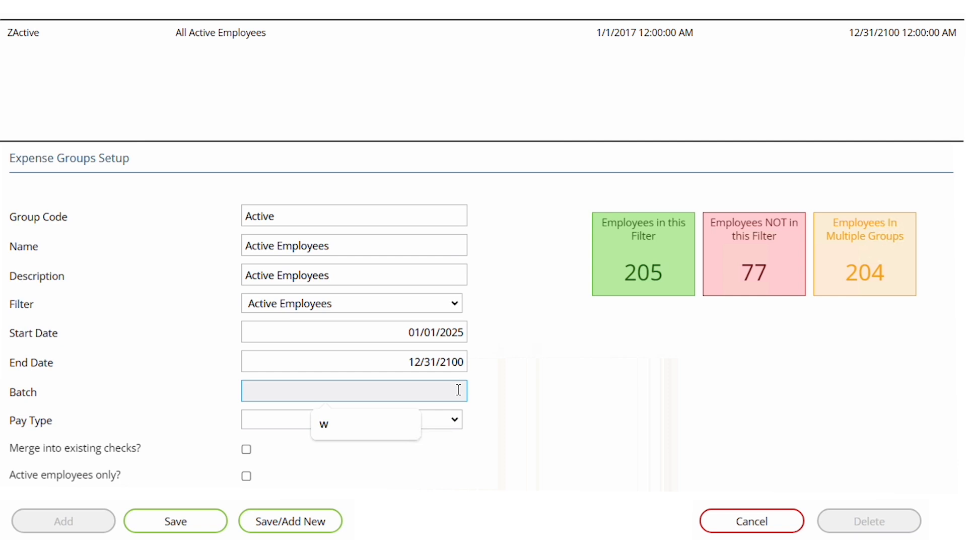
pyautogui.write('W')
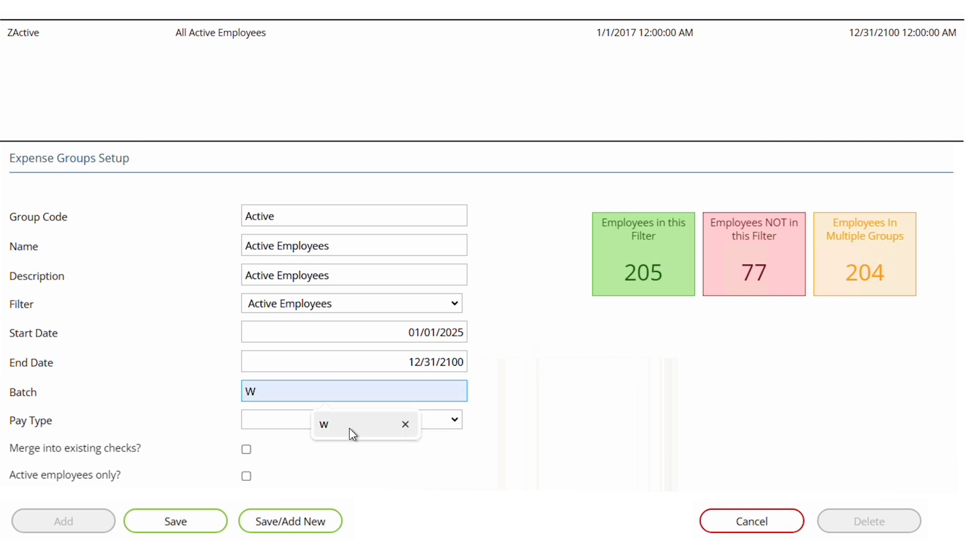
pyautogui.click(353, 433)
pyautogui.click(435, 426)
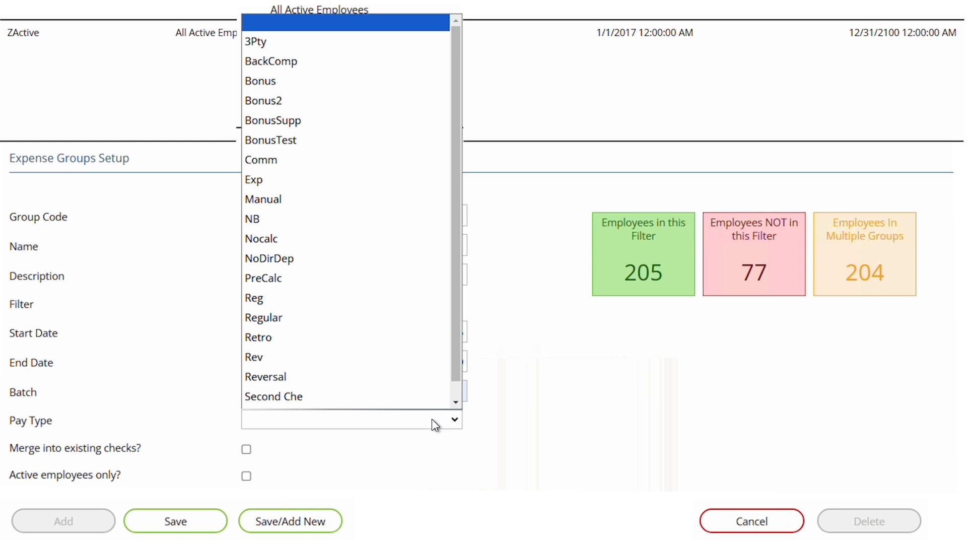
pyautogui.click(272, 307)
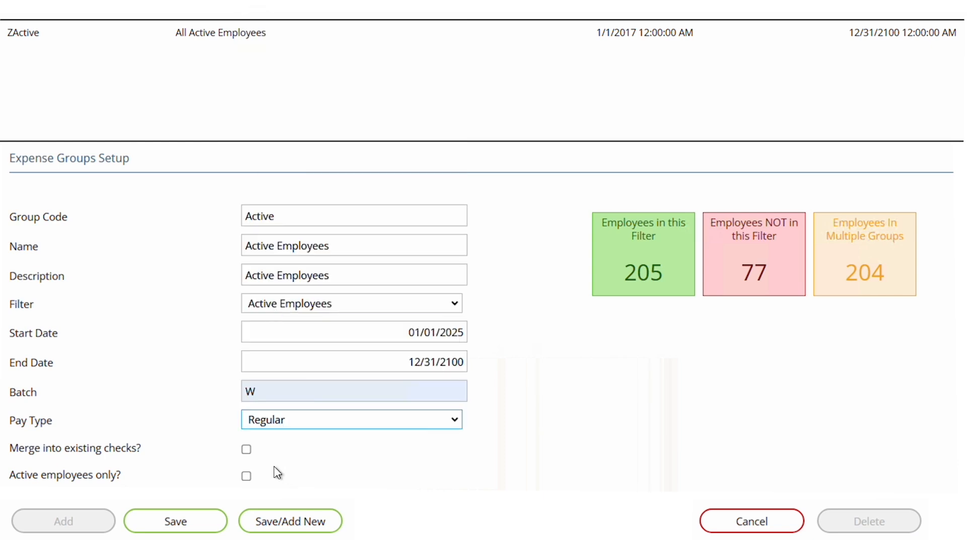
# - Enable merging into existing checks and restriction to active employees, and save the expense group
pyautogui.click(246, 450)
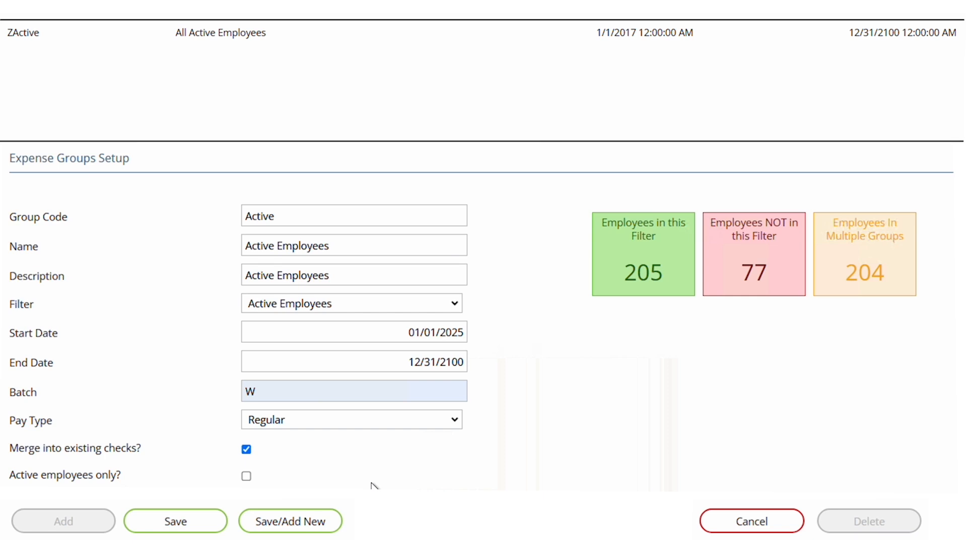
pyautogui.click(246, 477)
pyautogui.click(207, 520)
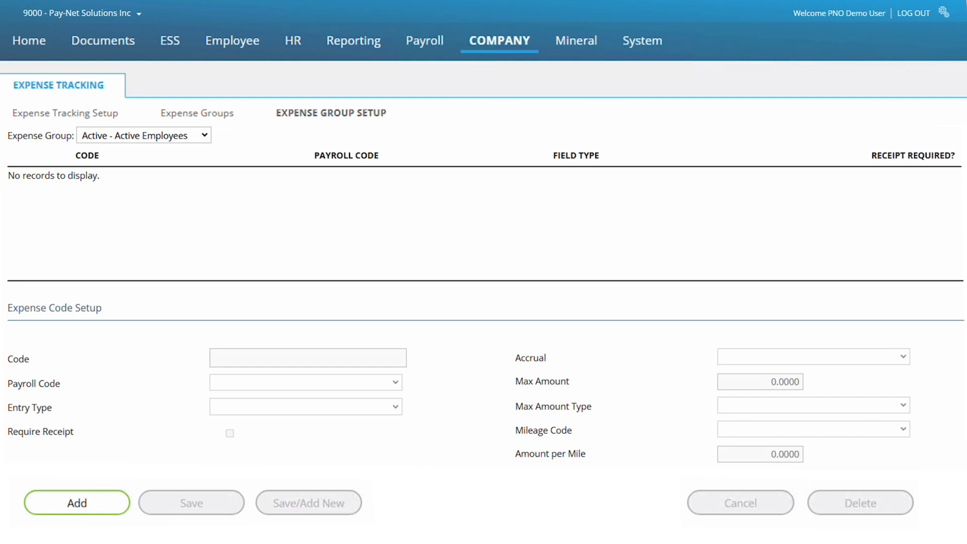
# - Select the ZActive - All Active Employees expense group and add a new expense code named Entertainment
pyautogui.click(167, 136)
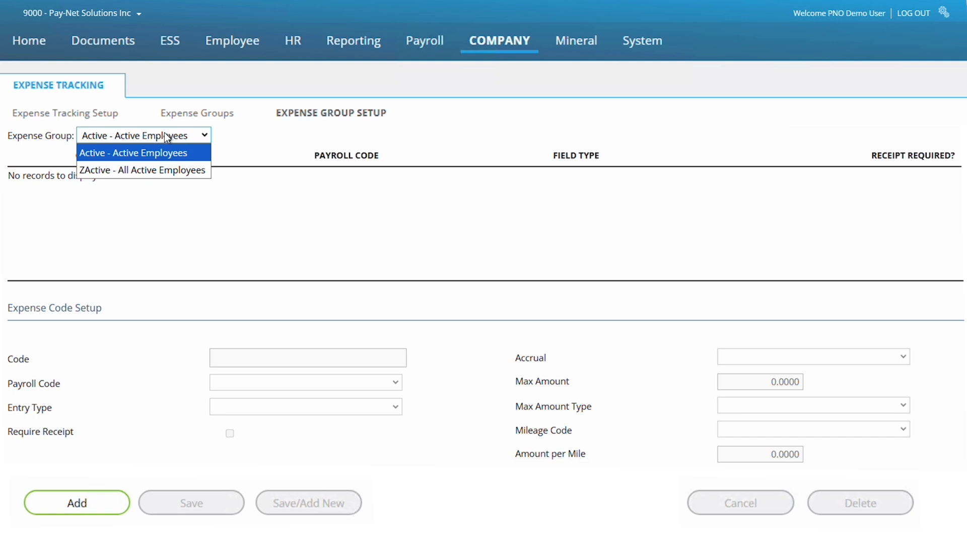
pyautogui.click(170, 170)
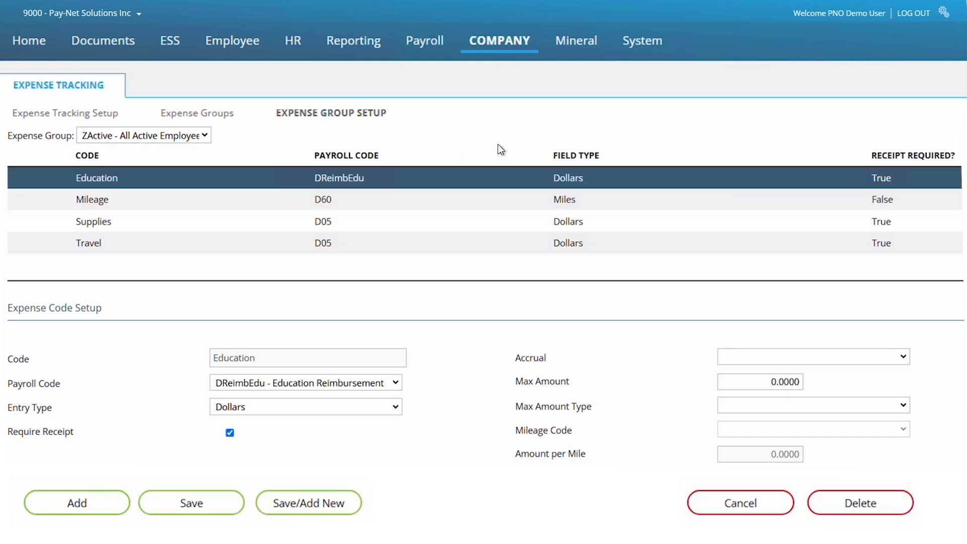
pyautogui.click(83, 505)
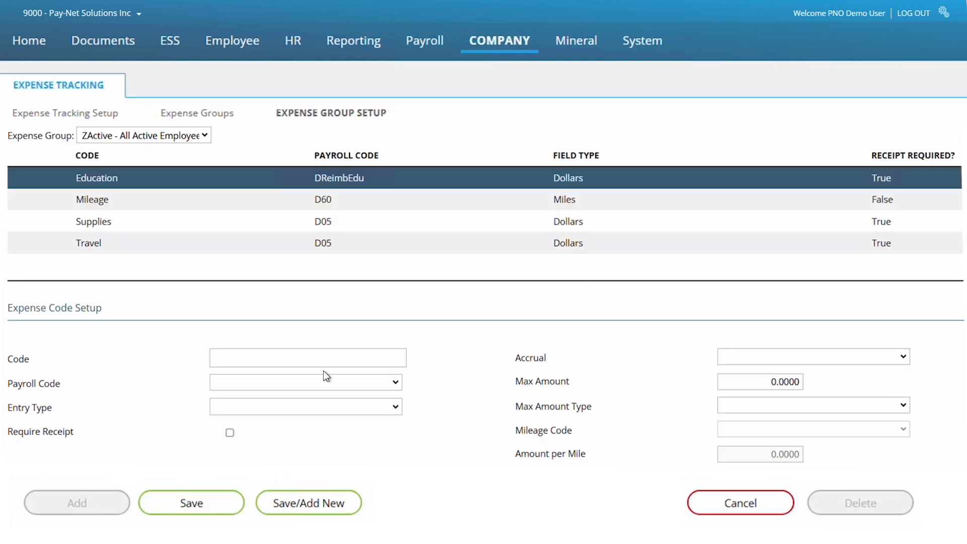
pyautogui.click(324, 355)
pyautogui.click(319, 410)
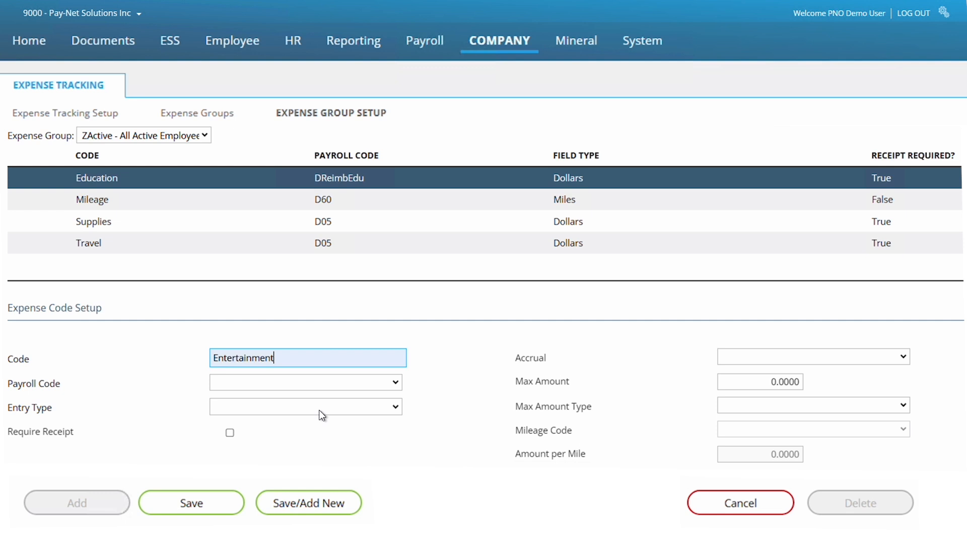
# - Set the Entertainment code's payroll code to EAllow - Allowance and entry type to Dollars, and require a receipt
pyautogui.click(319, 384)
pyautogui.moveTo(469, 62); pyautogui.dragTo(466, 266)
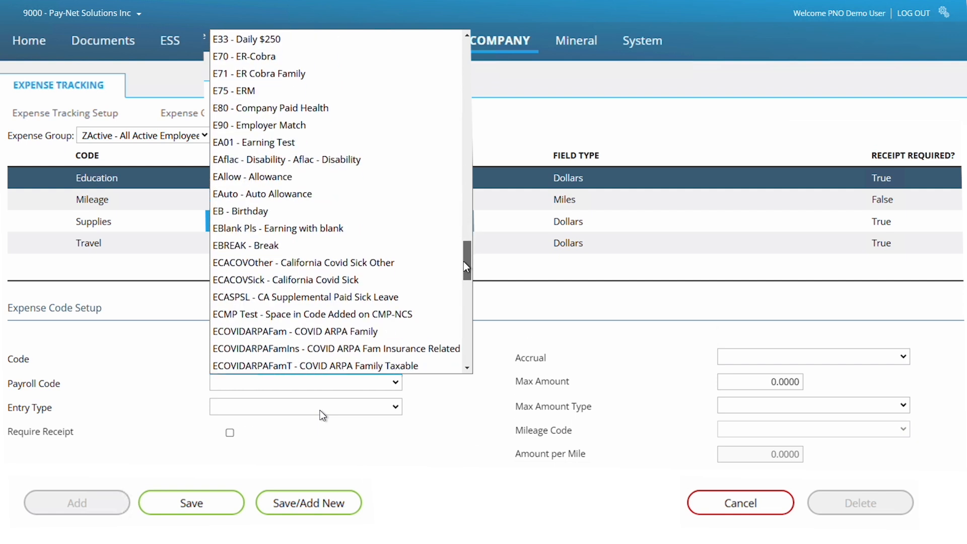
pyautogui.click(244, 177)
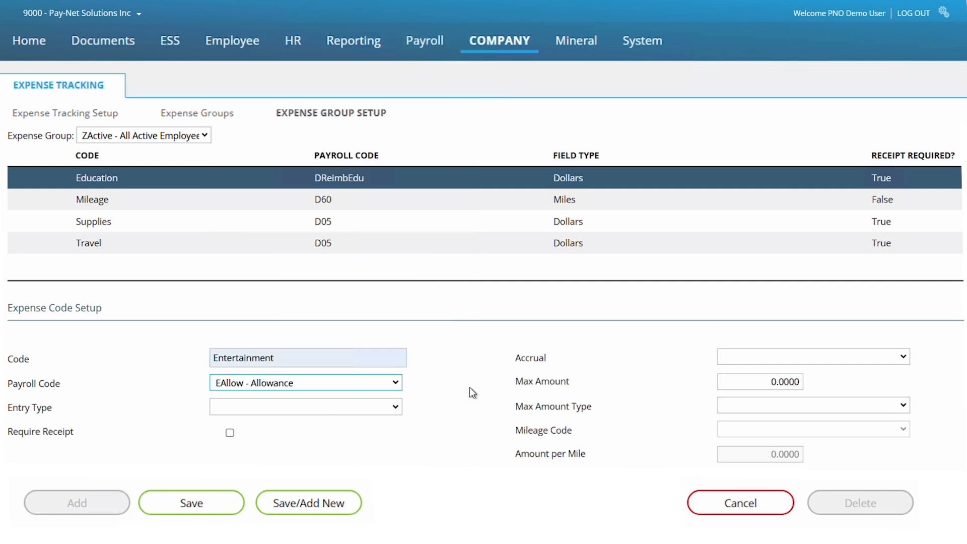
pyautogui.click(378, 406)
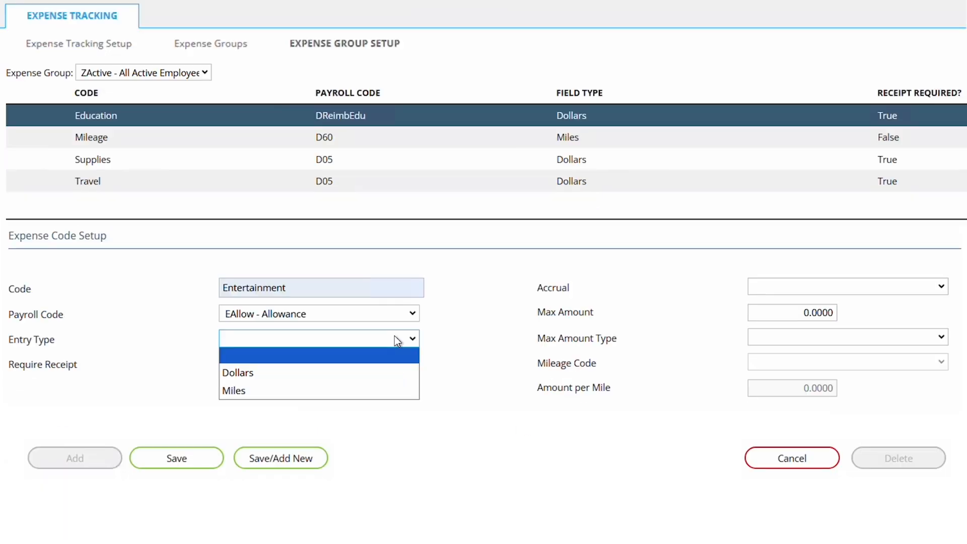
pyautogui.click(388, 376)
pyautogui.click(240, 366)
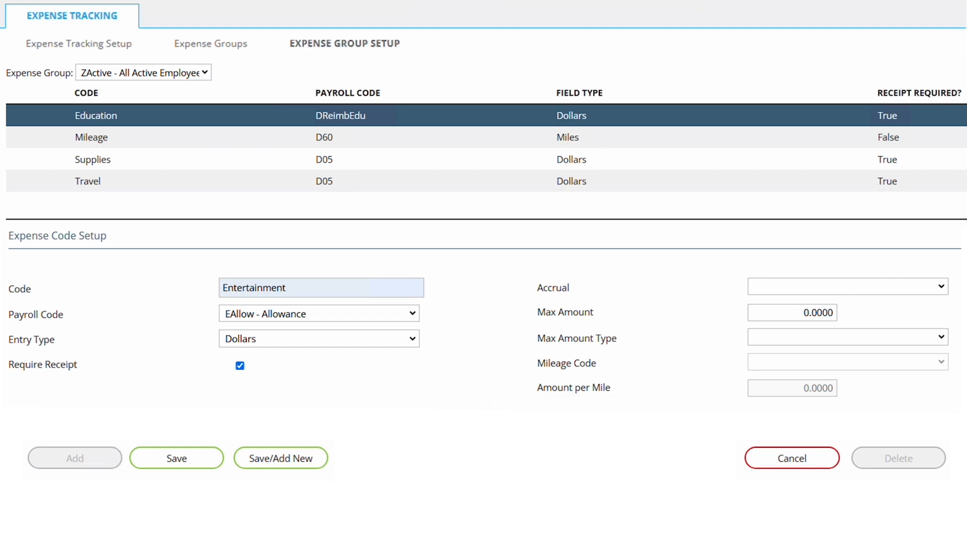
# - Examine the Accrual, Max Amount and Max Amount Type options for the Entertainment expense code
pyautogui.click(914, 287)
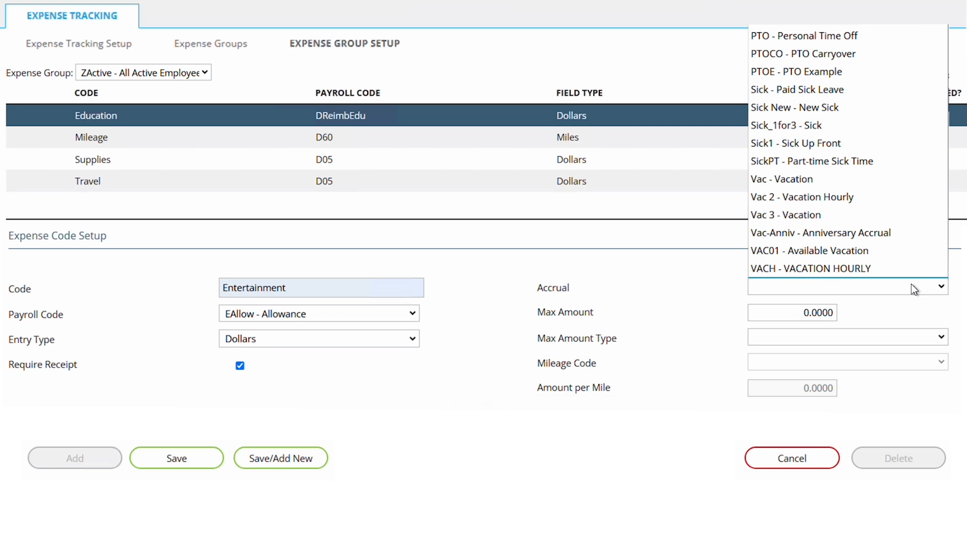
pyautogui.click(911, 284)
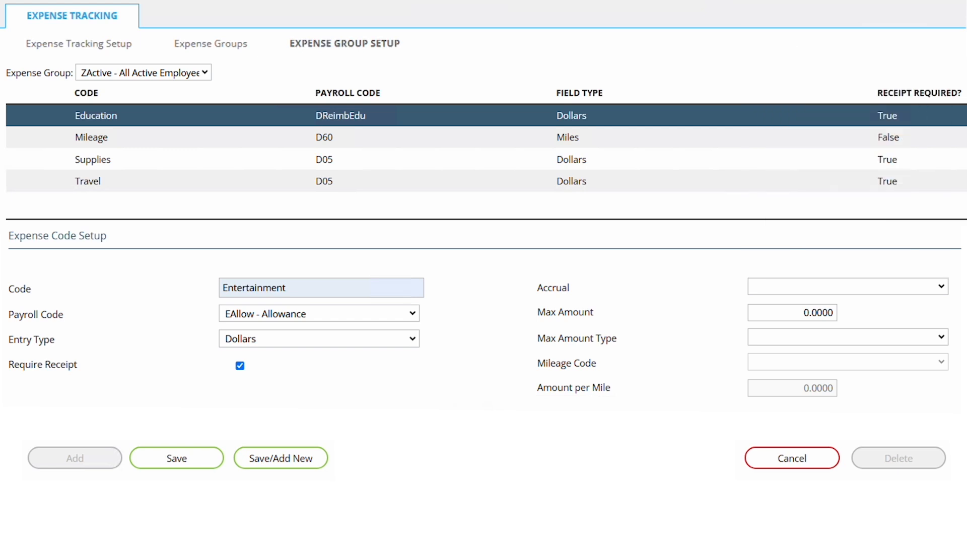
pyautogui.click(825, 309)
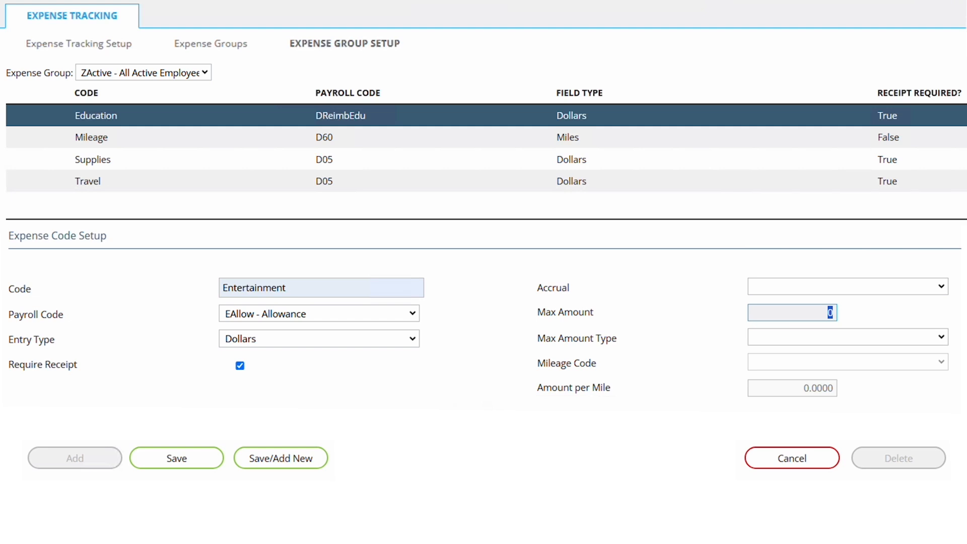
pyautogui.press('Tab')
pyautogui.click(919, 337)
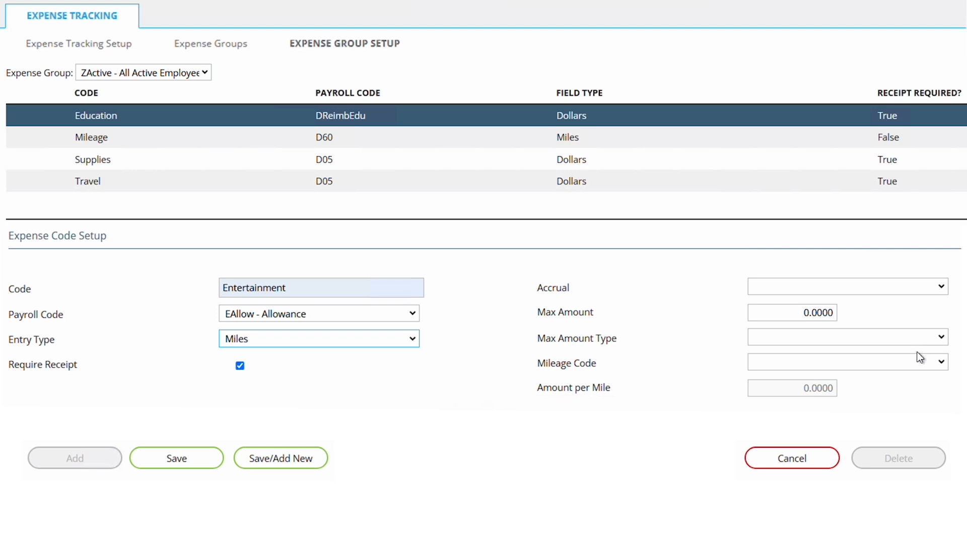
# - Set the Entertainment code's Mileage Code to Custom Amount and open its Amount per Mile for entry
pyautogui.click(918, 363)
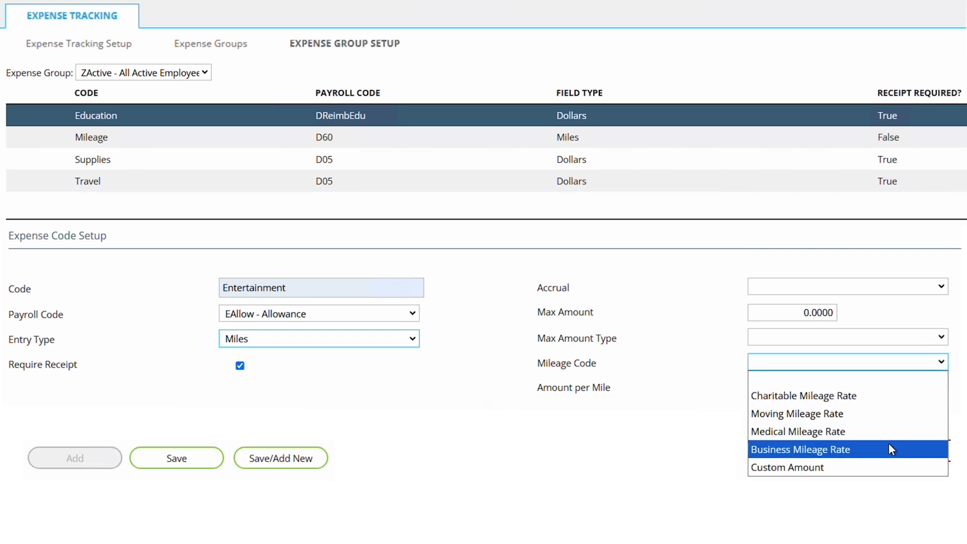
pyautogui.press('Escape')
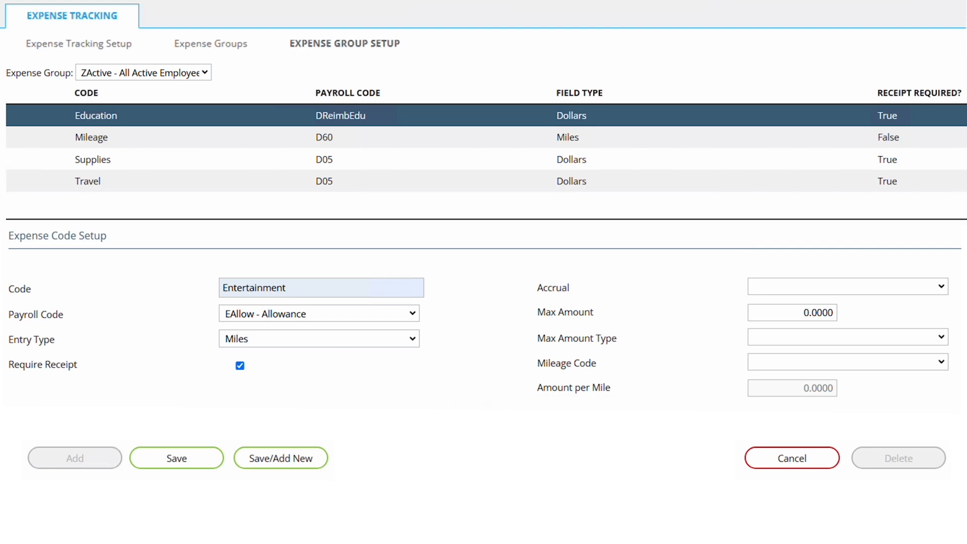
pyautogui.click(929, 366)
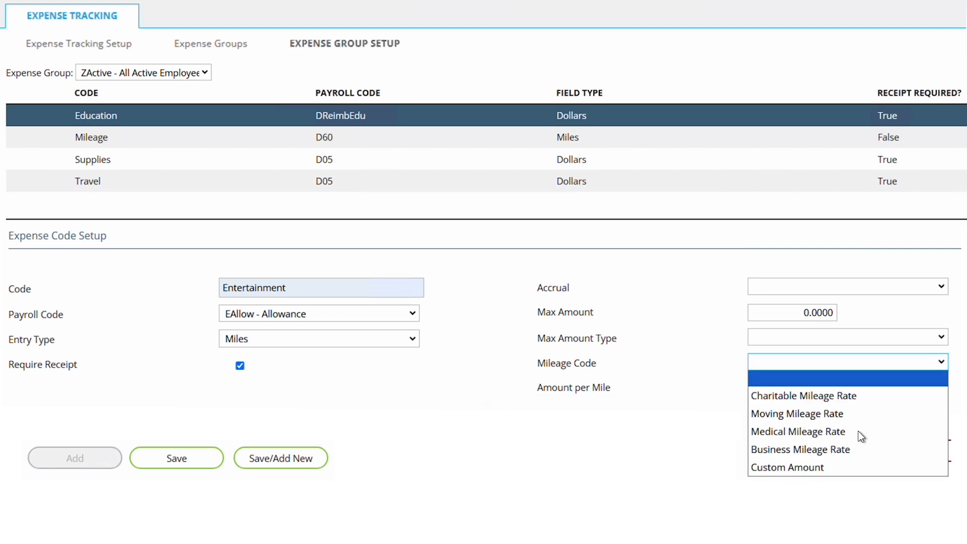
pyautogui.click(800, 467)
pyautogui.click(821, 387)
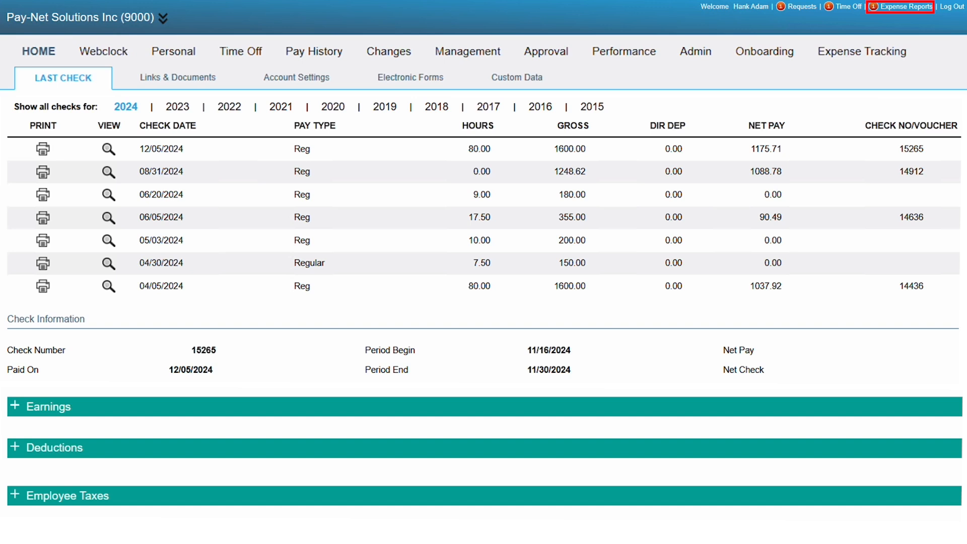
# - Review the pending Mileage Reimbursement expense report's details and attached Gas Receipt.jpg, and approve the report
pyautogui.click(890, 10)
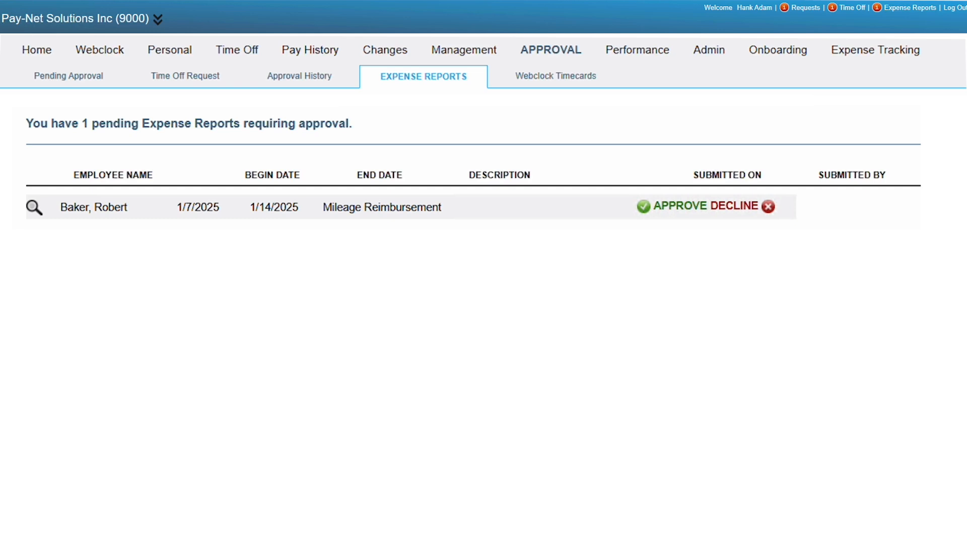
pyautogui.click(33, 210)
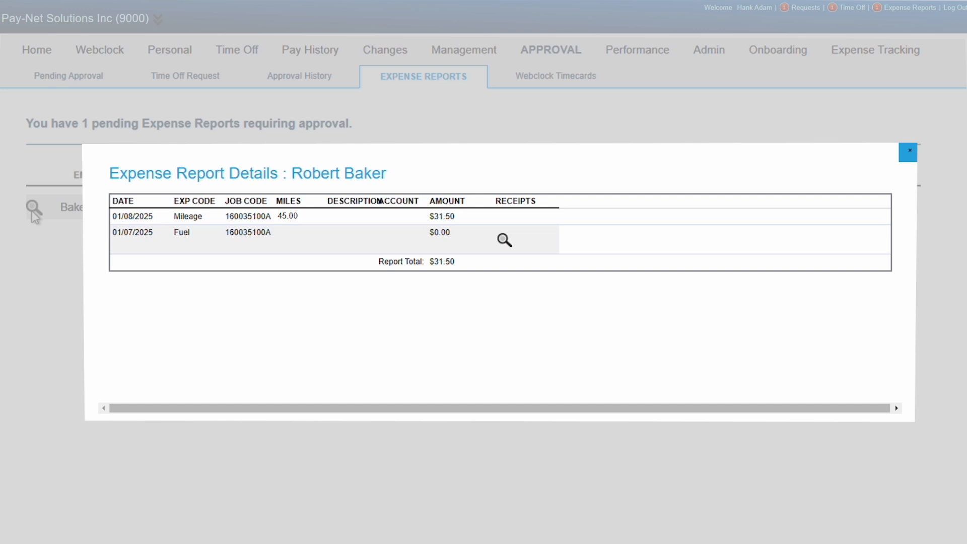
pyautogui.click(505, 241)
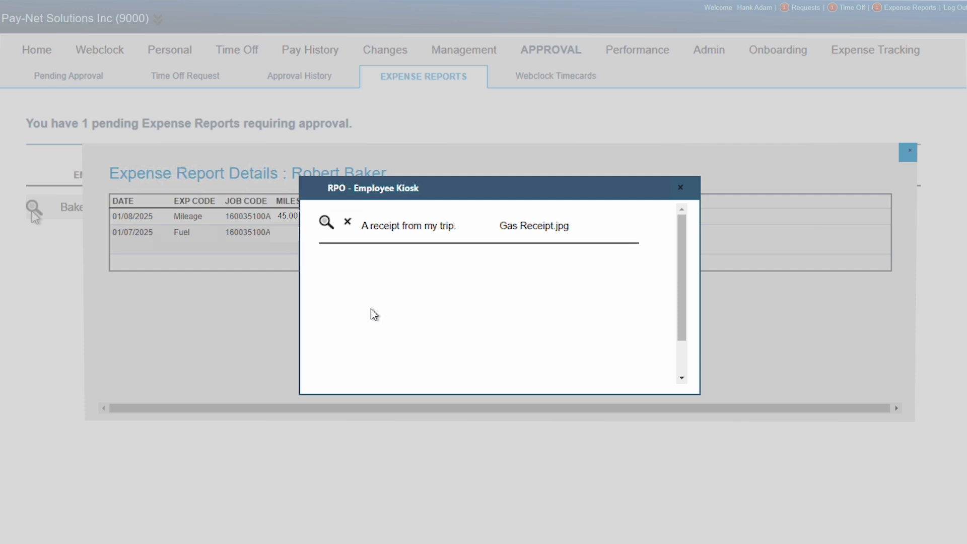
pyautogui.click(324, 225)
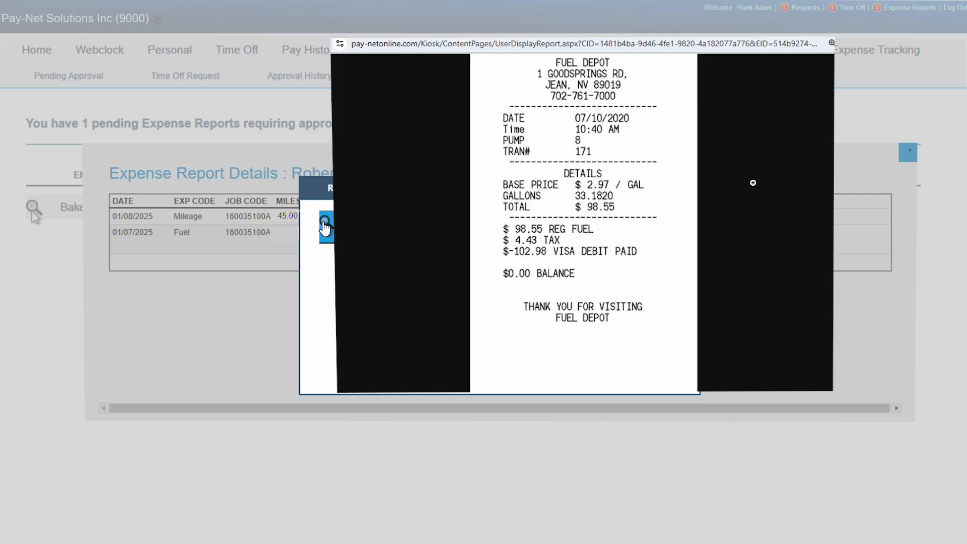
pyautogui.click(830, 38)
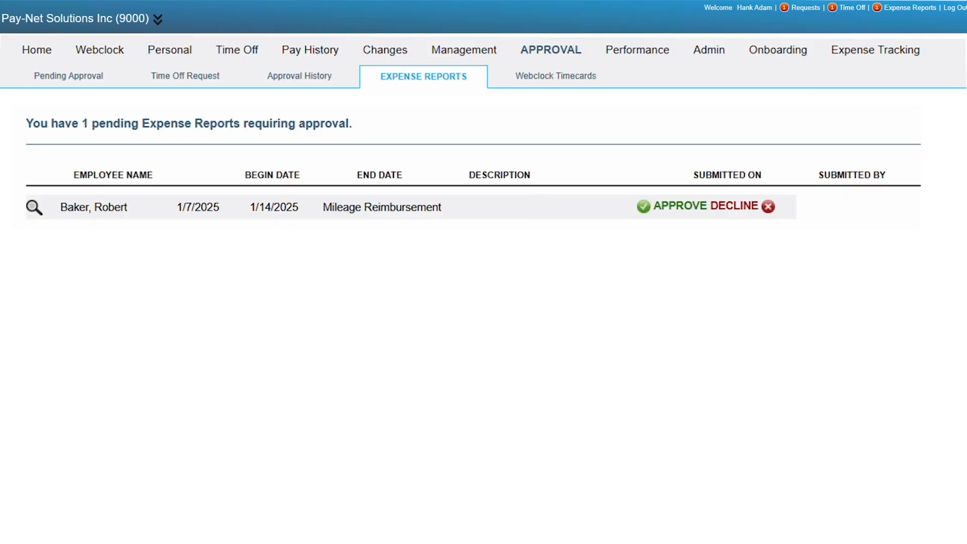
pyautogui.click(651, 207)
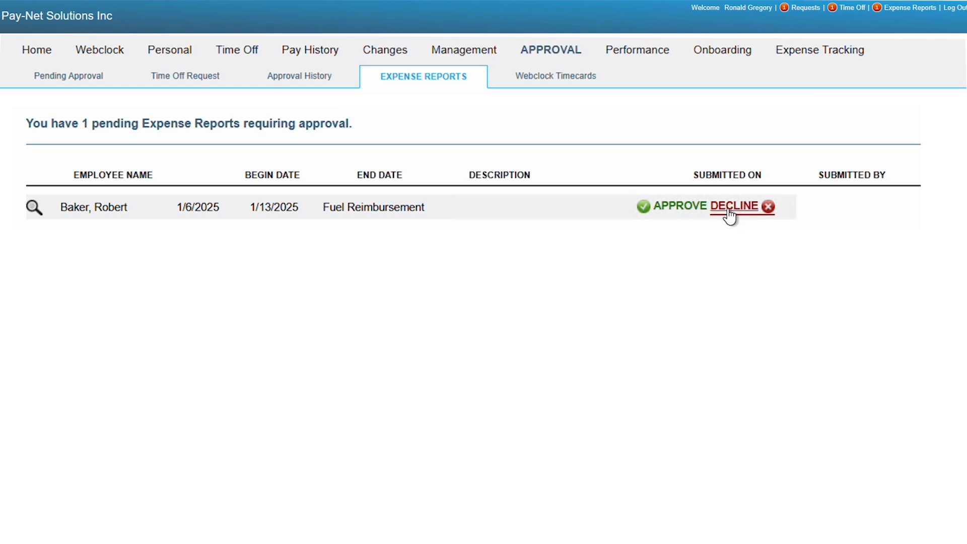
# - Decline the pending Fuel Reimbursement expense report with the note "Decline Reason"
pyautogui.click(729, 210)
pyautogui.write('Decline Reason')
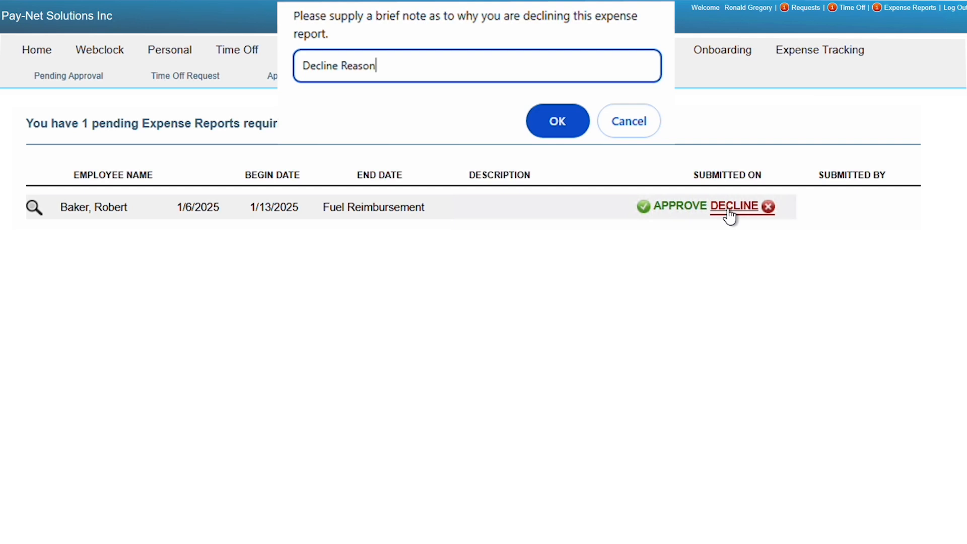
pyautogui.click(575, 126)
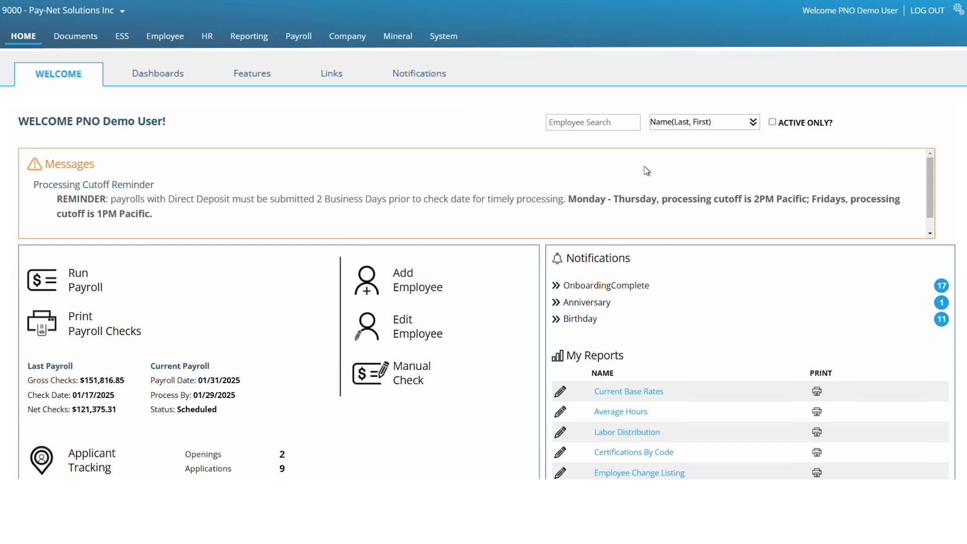
# - Start the payroll for check date 01/31/2025 with the Monthly Adjustments batch and confirm the start
pyautogui.click(301, 36)
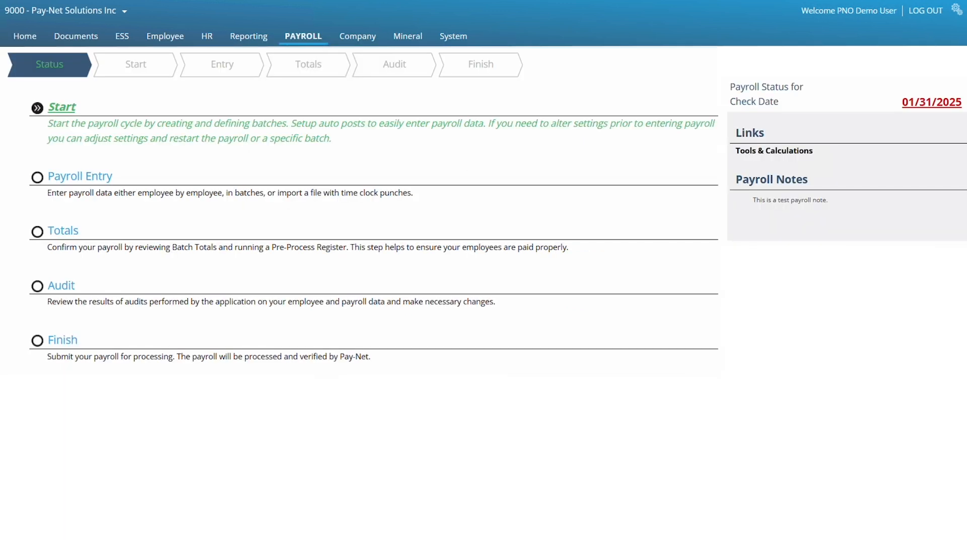
pyautogui.click(88, 105)
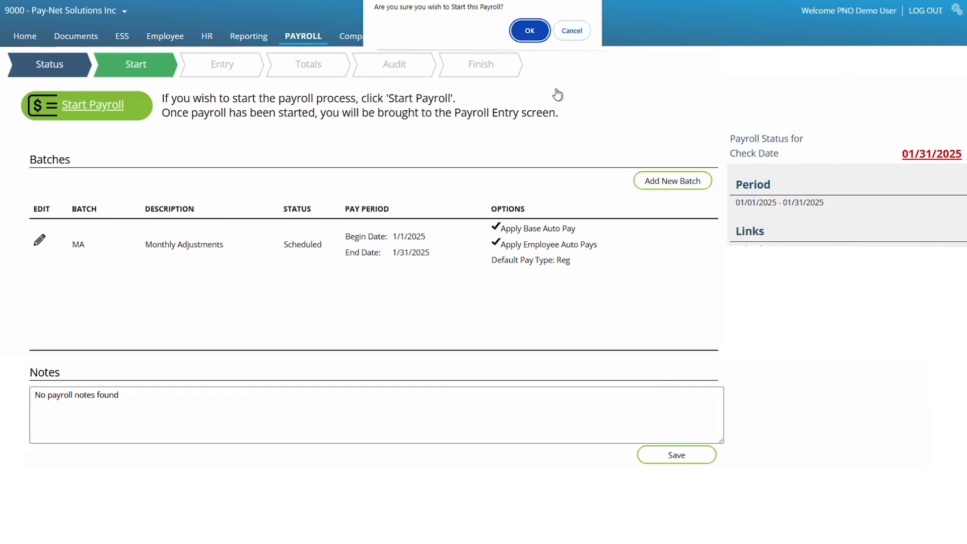
pyautogui.click(529, 30)
pyautogui.click(615, 263)
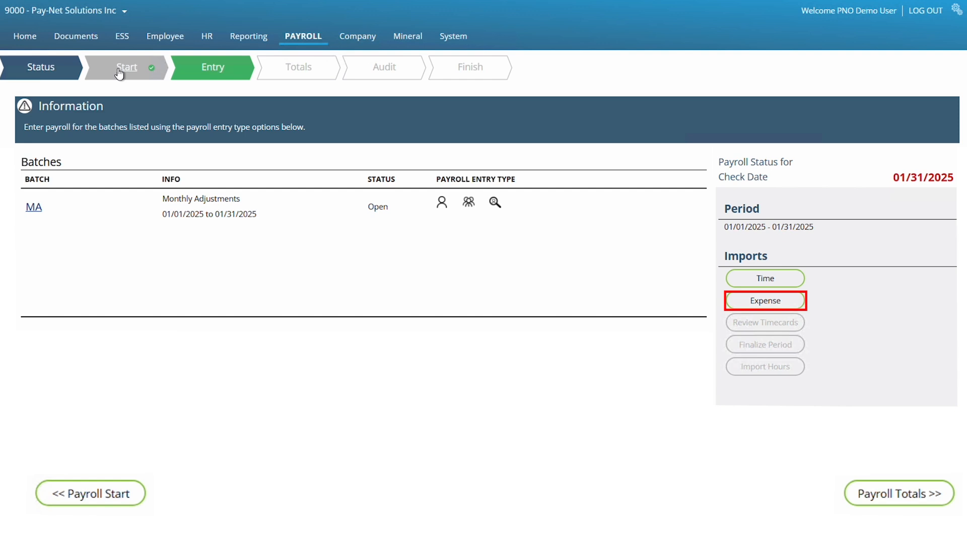
# - Open the payroll's expense import, review the approved report's details and receipt document, and import that expense report
pyautogui.click(754, 299)
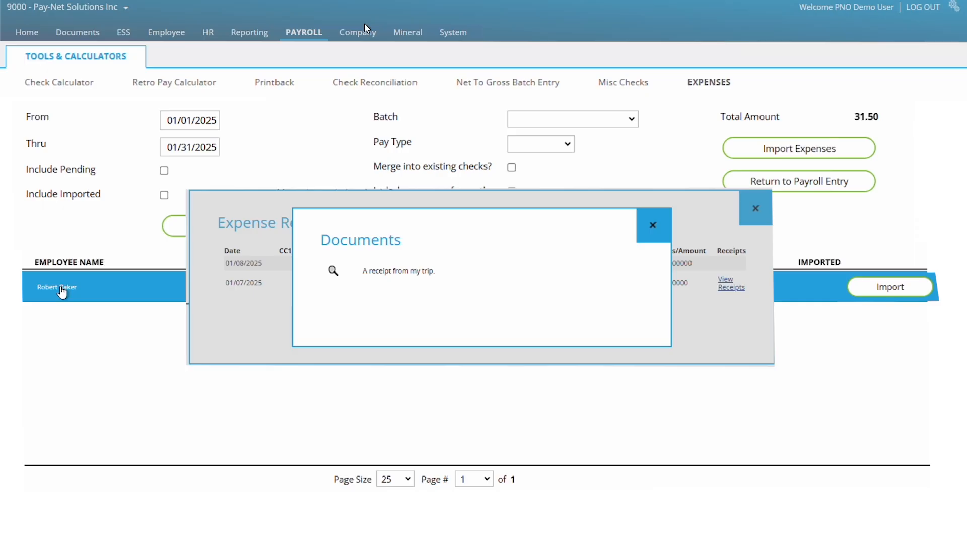
pyautogui.click(652, 222)
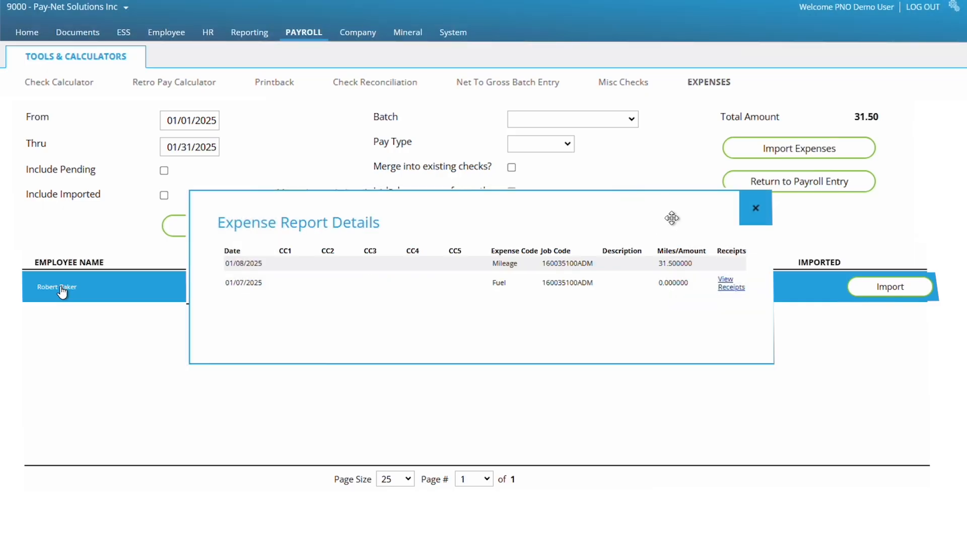
pyautogui.click(755, 208)
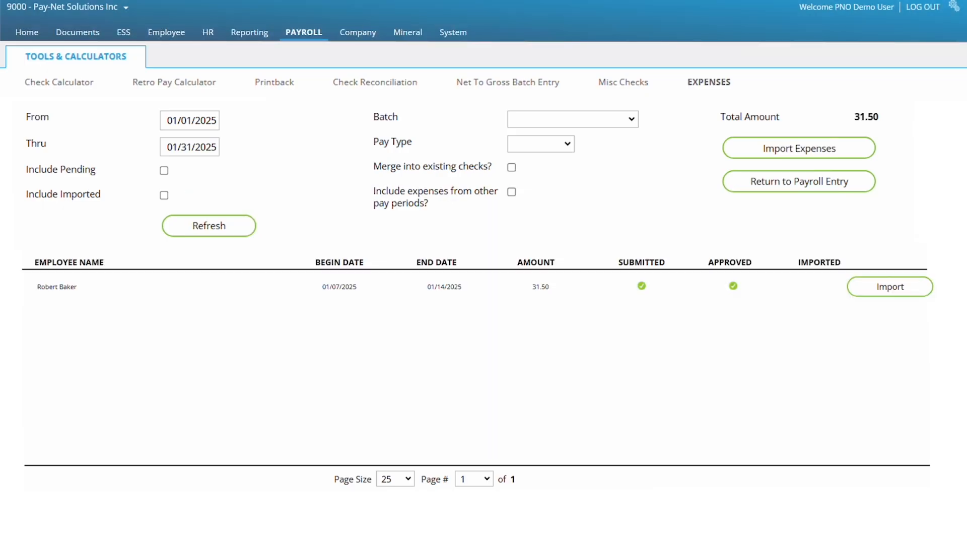
pyautogui.click(890, 283)
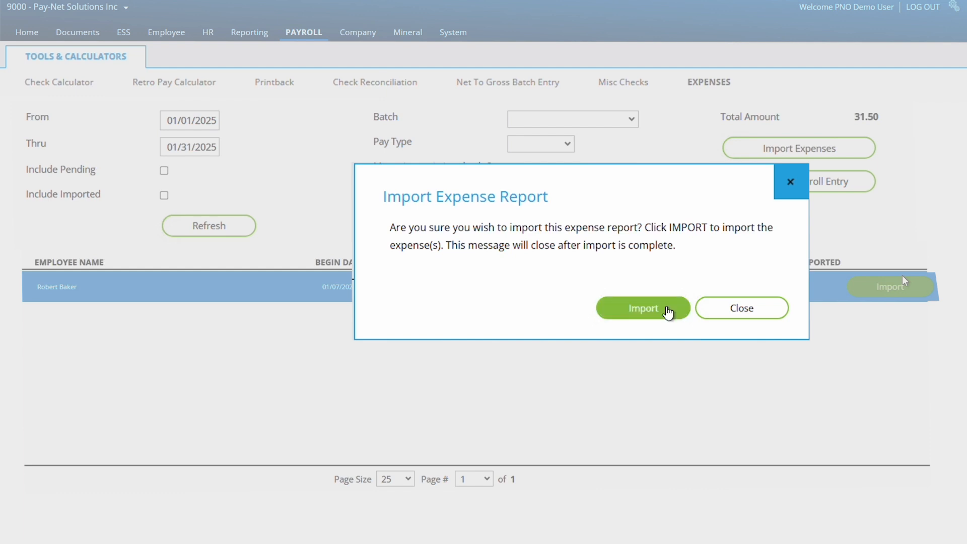
pyautogui.click(668, 311)
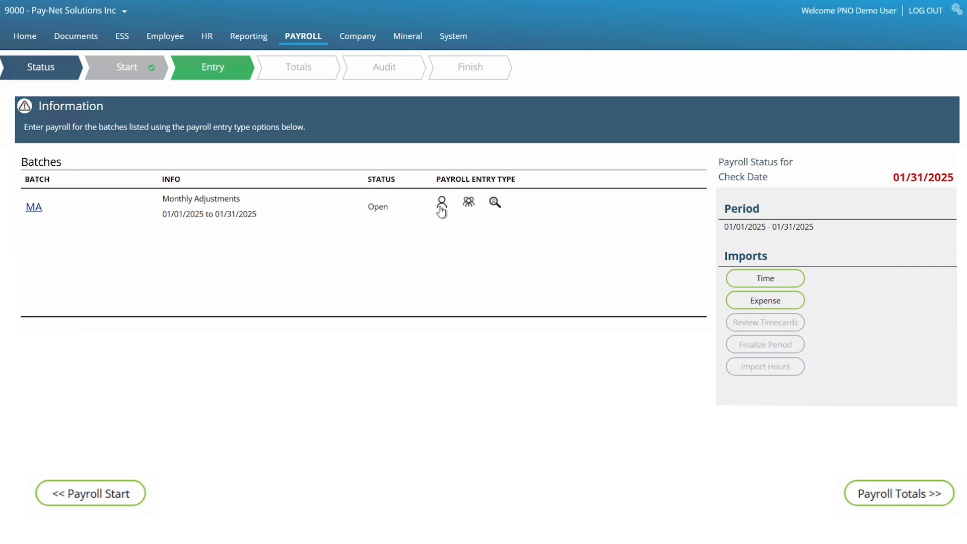
# - Open individual payroll entry for the MA batch and find the employee whose expense report was imported by last name
pyautogui.click(441, 207)
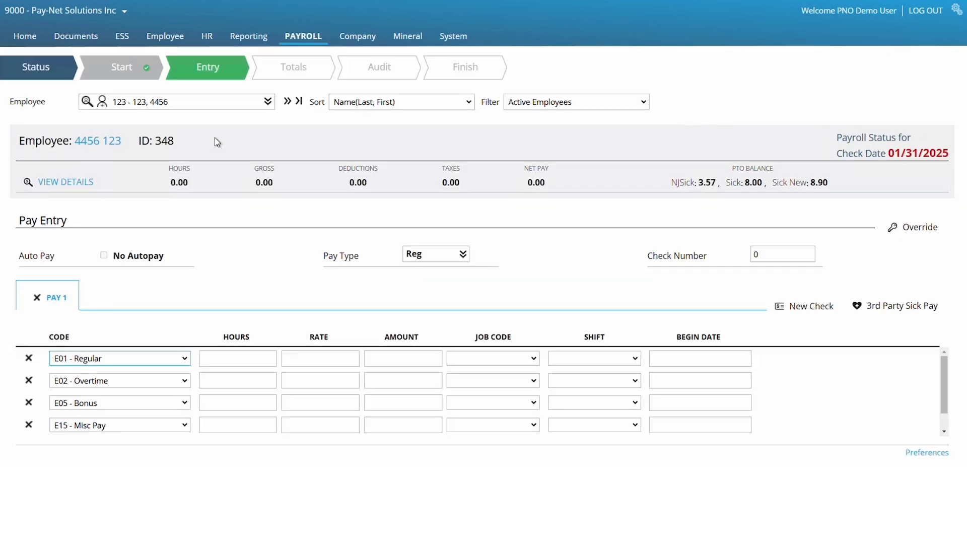
pyautogui.click(192, 105)
pyautogui.write('baker')
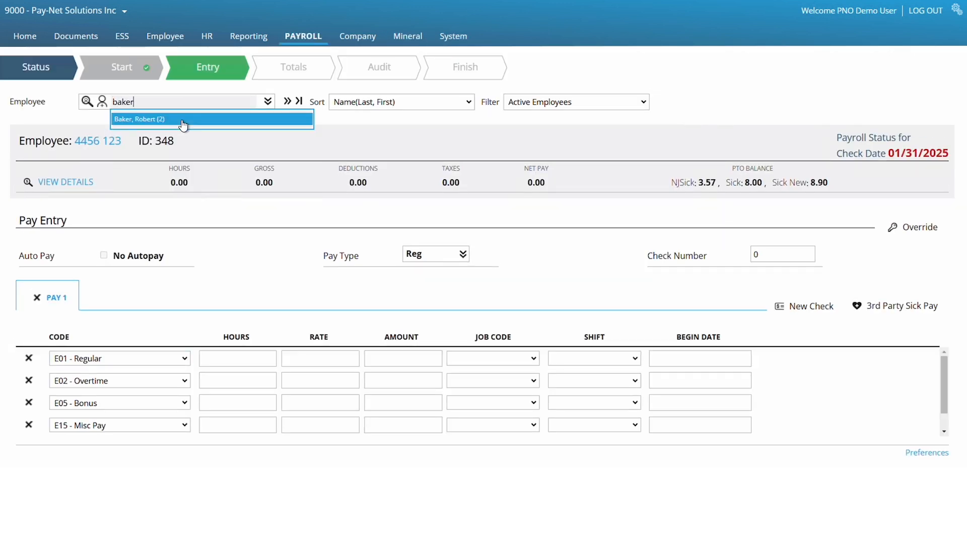
pyautogui.click(182, 120)
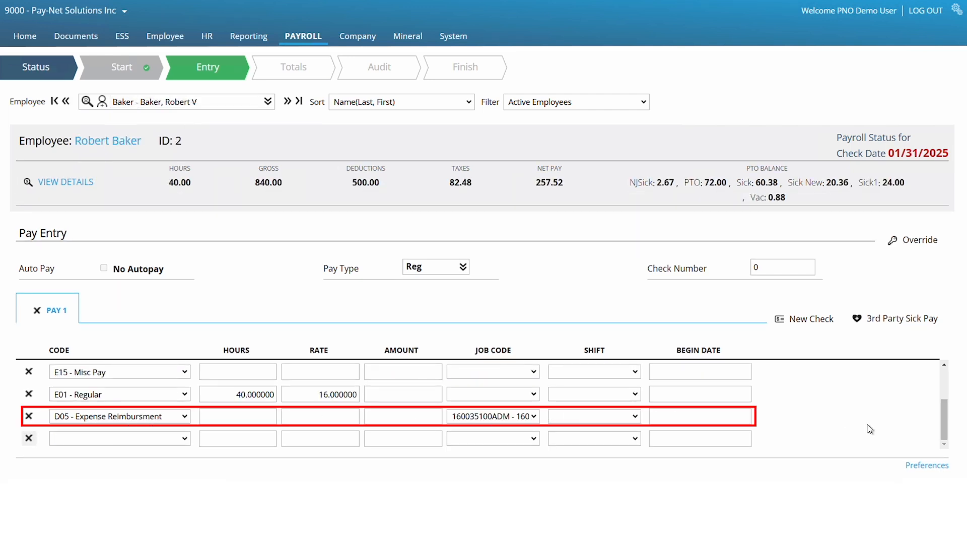
# - Examine the employee's check details for taxes and deductions, and expand the Deductions section of the pay summary
pyautogui.click(47, 183)
pyautogui.scroll(-5, 352, 241)
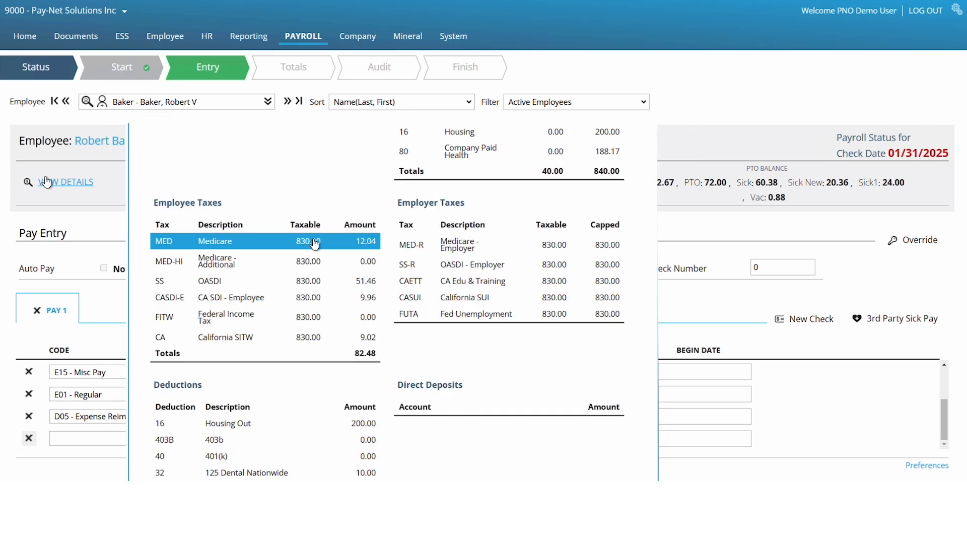
pyautogui.scroll(-1, 443, 385)
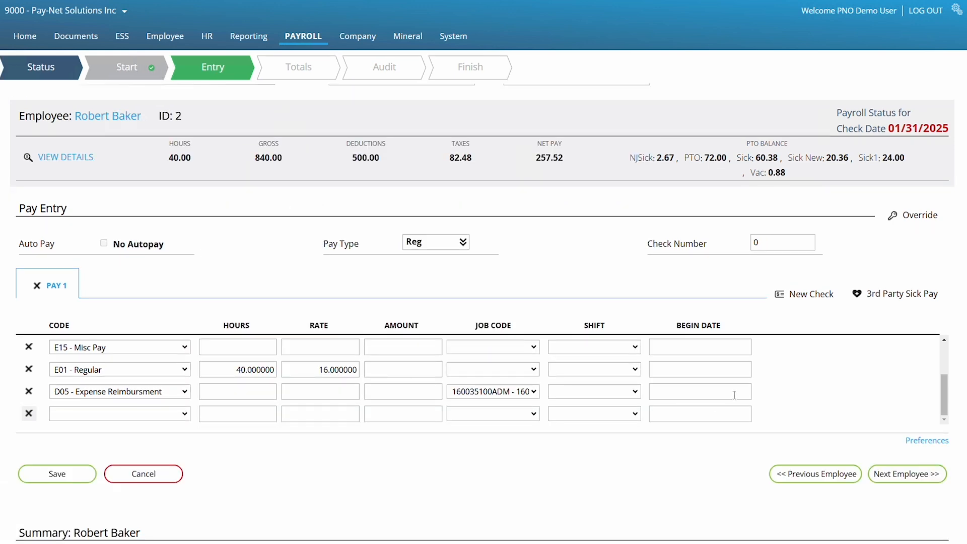
pyautogui.scroll(-5, 734, 394)
pyautogui.click(458, 356)
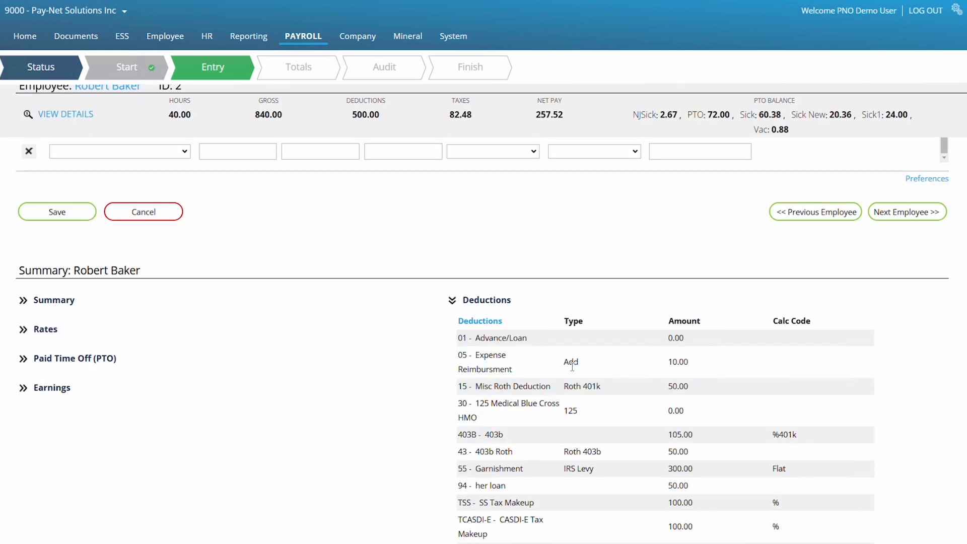